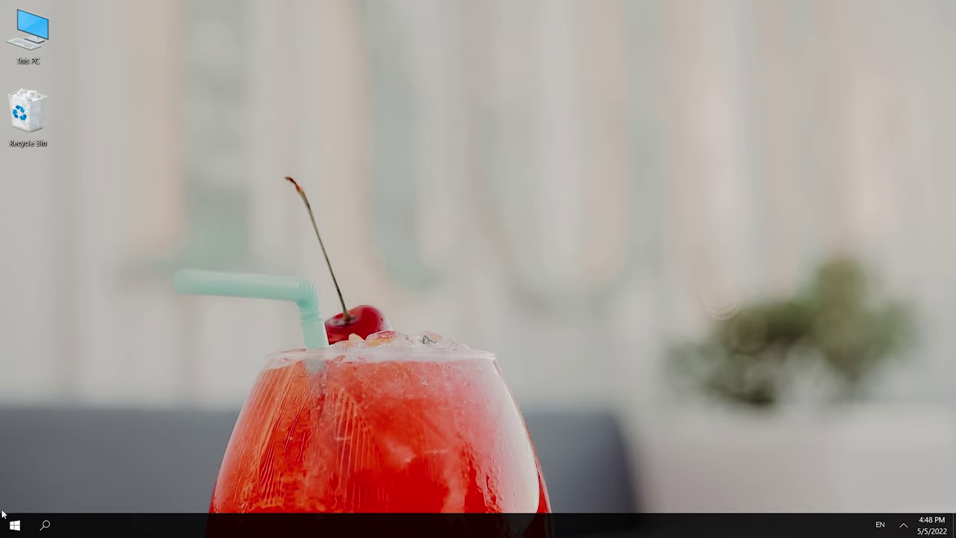
Search 'ph' from the Start menu and launch the Photos app
left_click(4, 528)
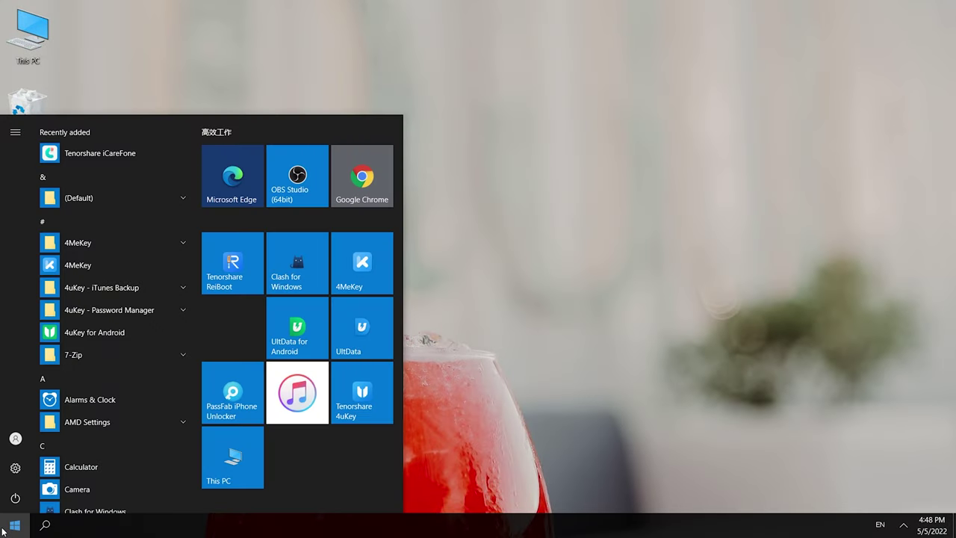
left_click(44, 526)
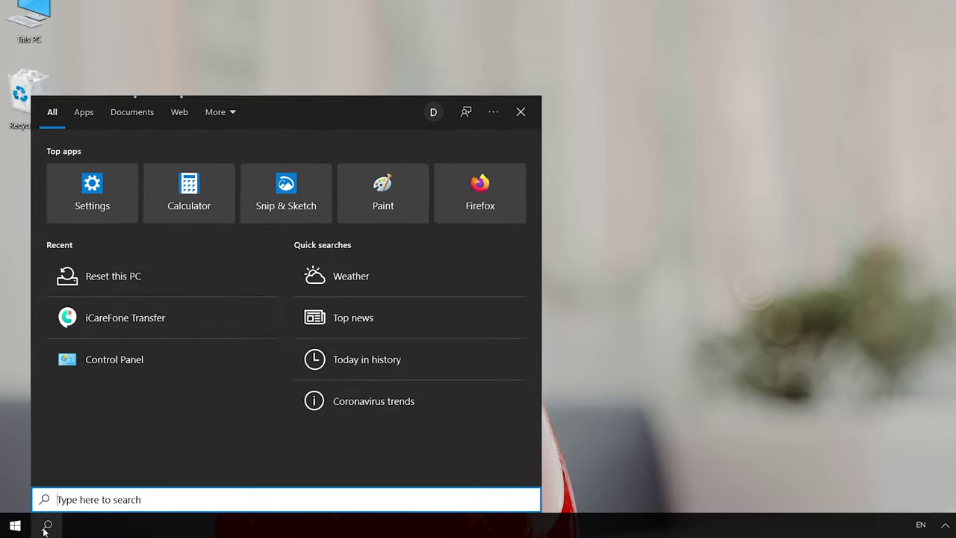
type("ph")
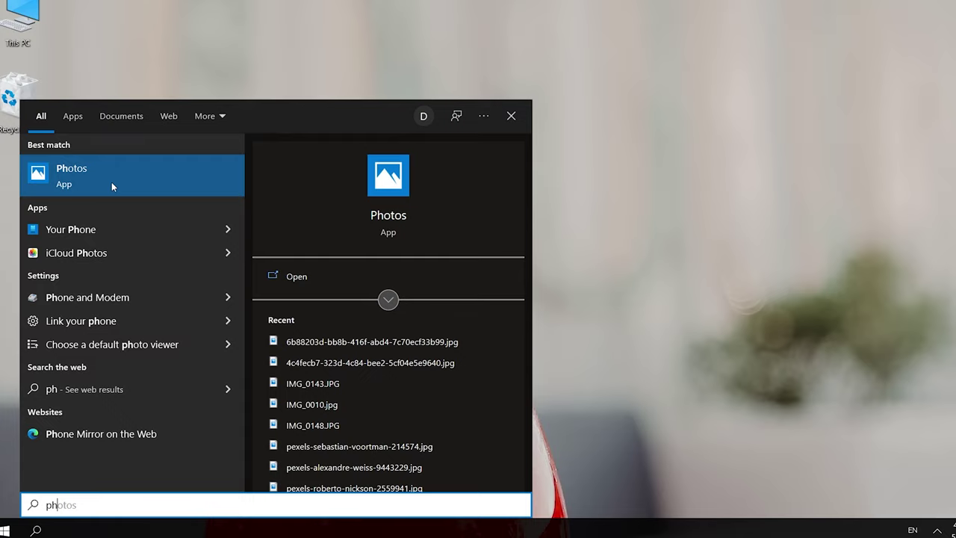
left_click(112, 185)
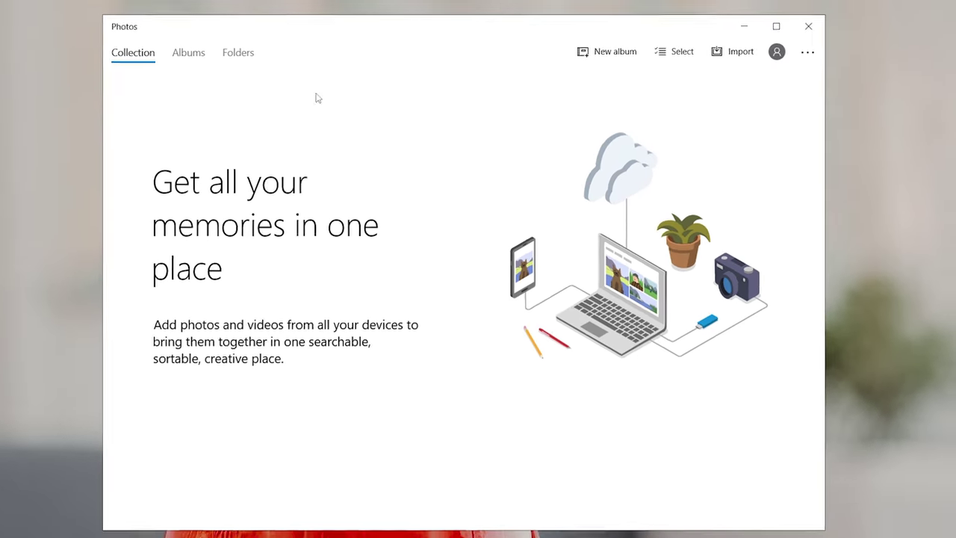
Begin importing the phone's 84 items over USB and bring up the import settings
left_click(730, 60)
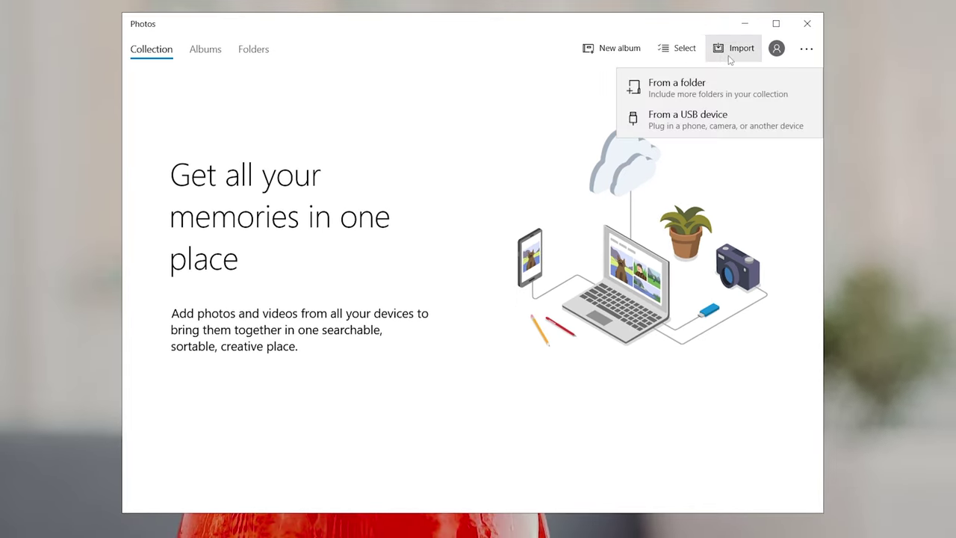
left_click(710, 119)
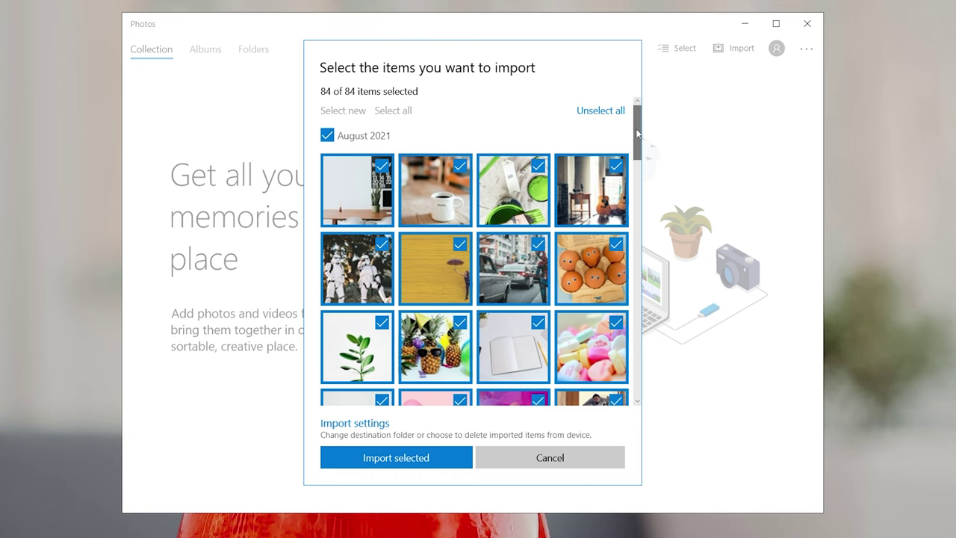
left_click_drag(635, 131, 612, 382)
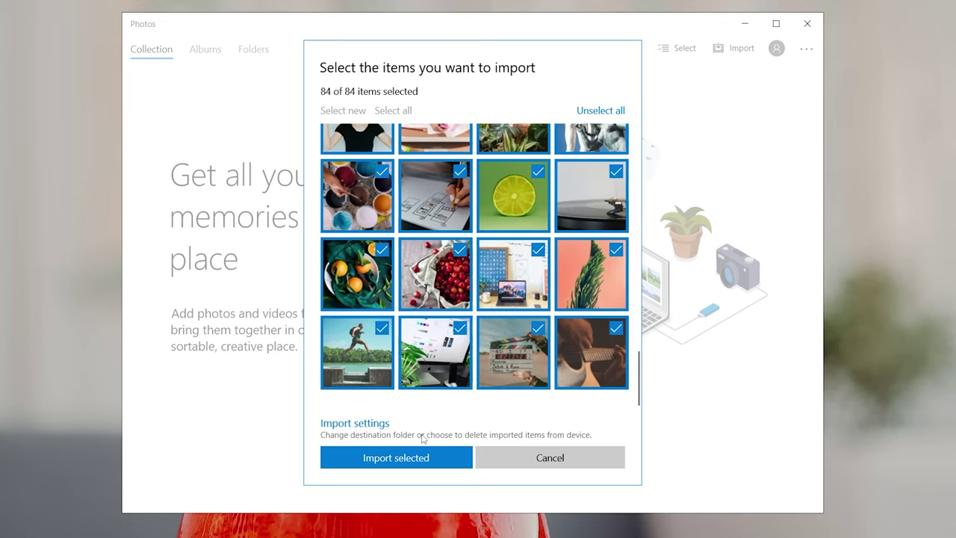
left_click(381, 433)
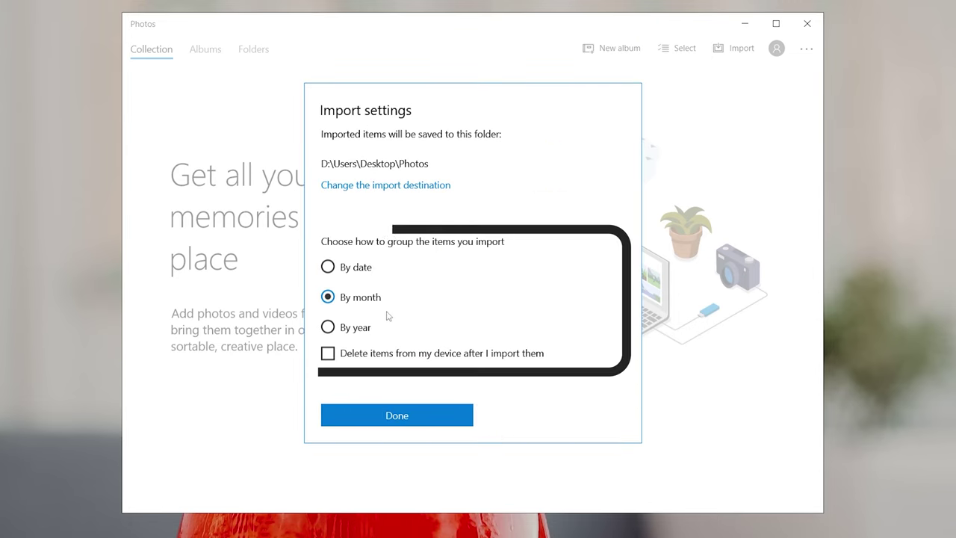
Group imports By year, then import all 84 selected items
left_click(332, 297)
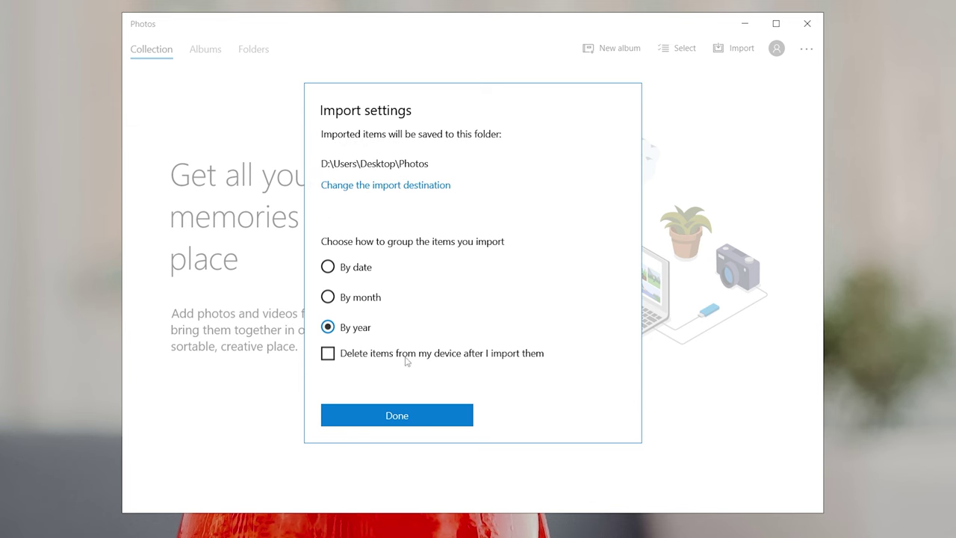
left_click(389, 415)
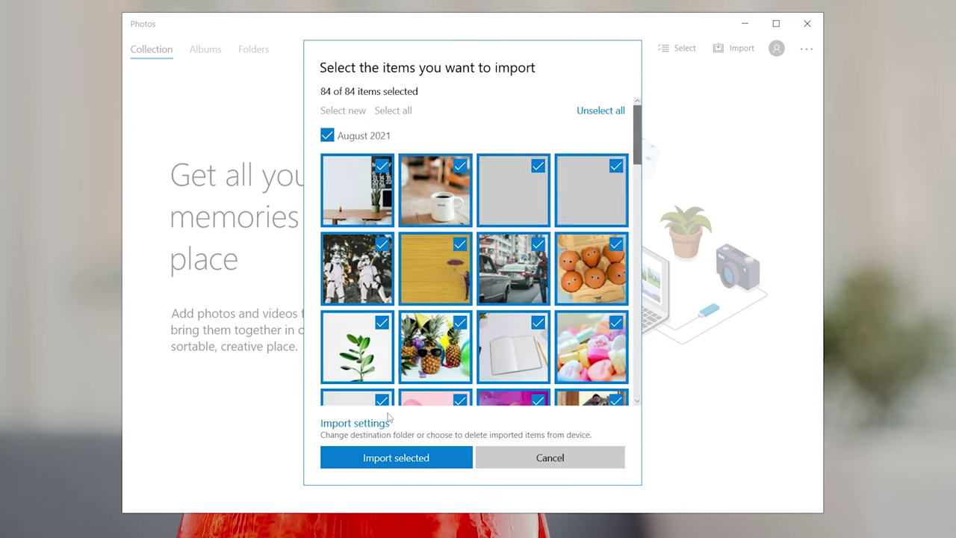
left_click(417, 463)
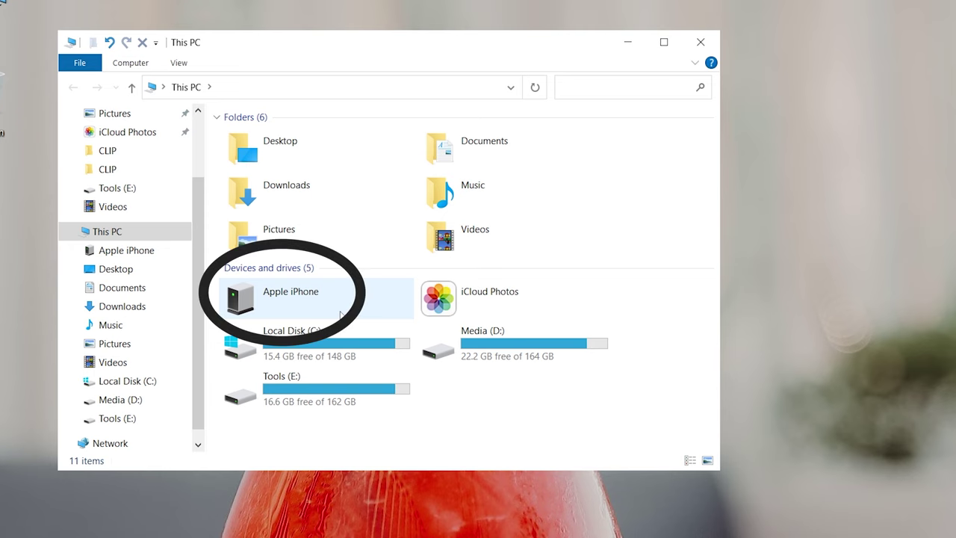
Run Import pictures and videos on the Apple iPhone, accepting Pictures as the destination
right_click(341, 312)
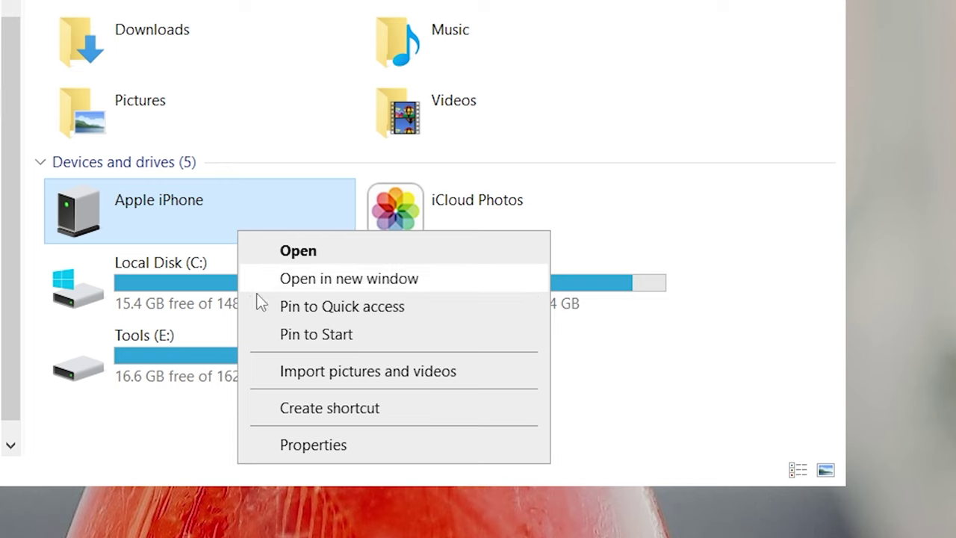
left_click(274, 371)
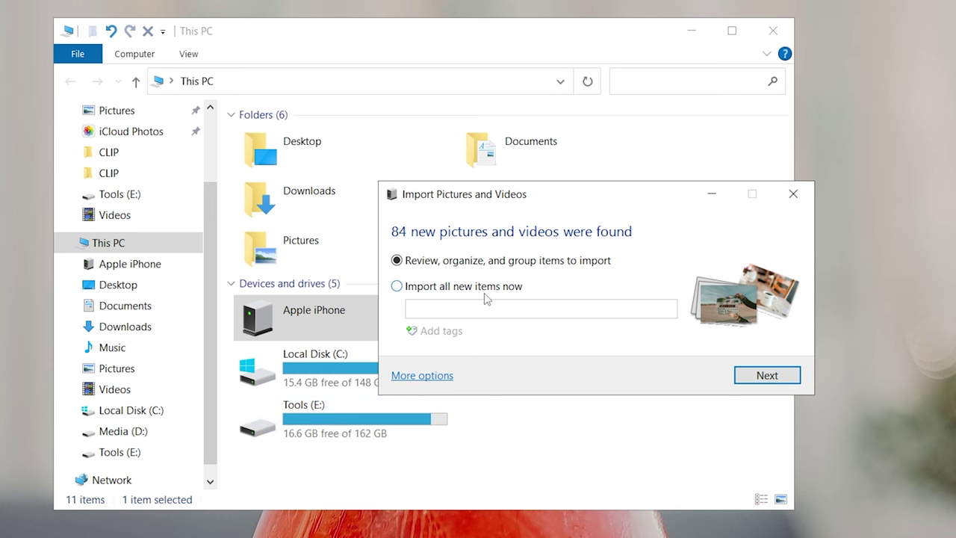
left_click(447, 378)
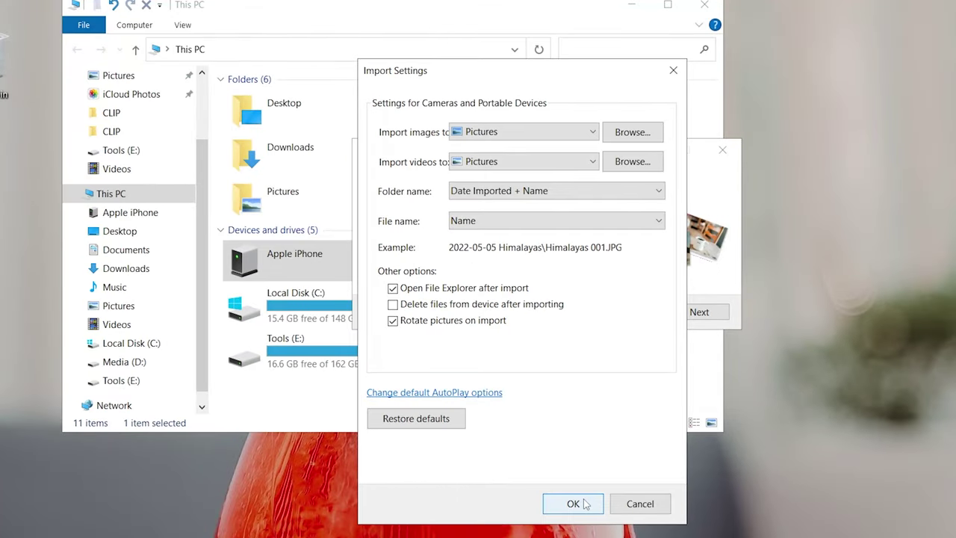
left_click(573, 504)
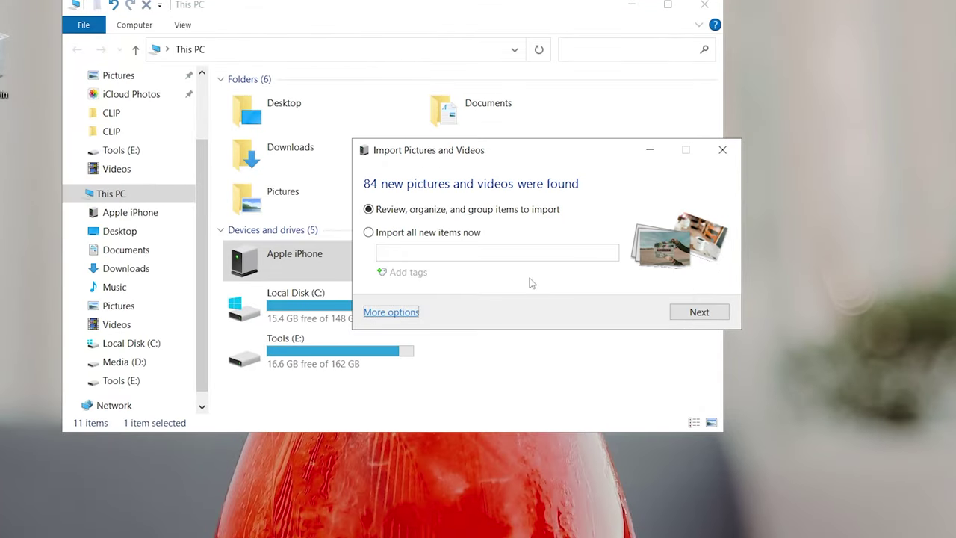
Keep all 84 grouped iPhone items checked and import them
left_click(689, 317)
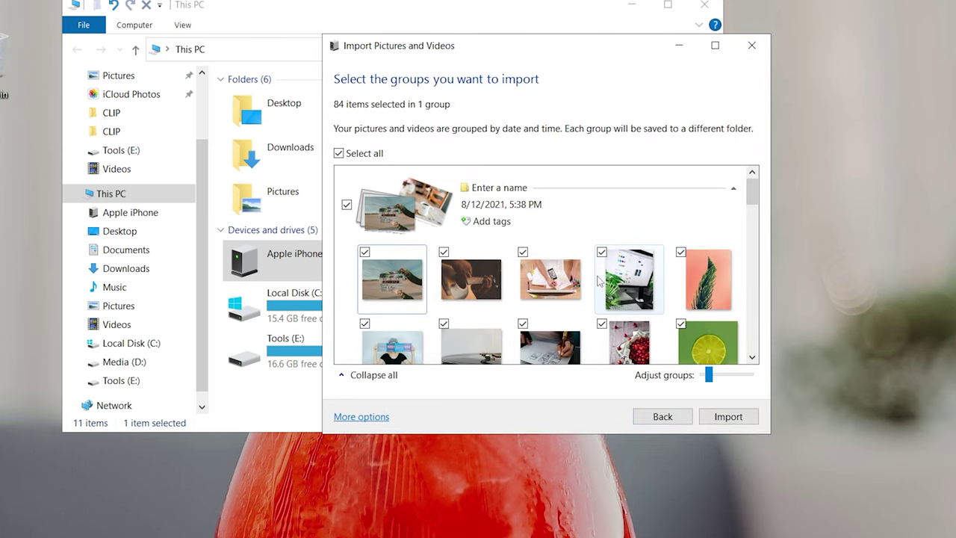
left_click_drag(752, 193, 751, 353)
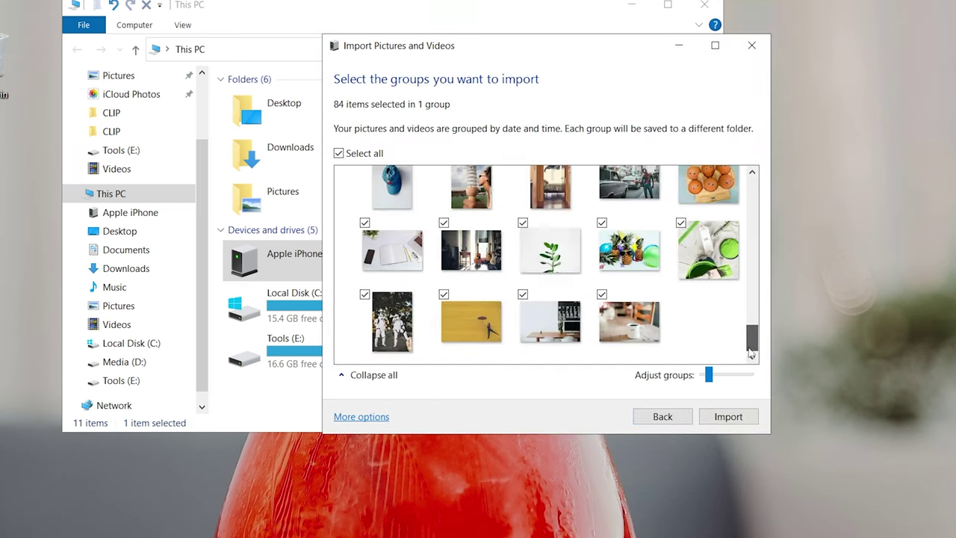
left_click(732, 416)
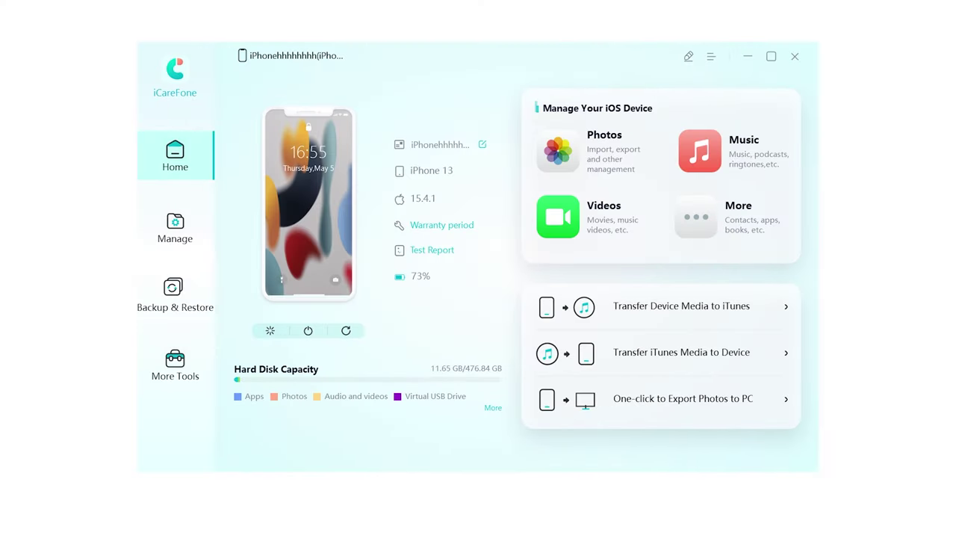
Export All Photos (84) from iCareFone's Manage view to the Desktop folder
left_click(180, 235)
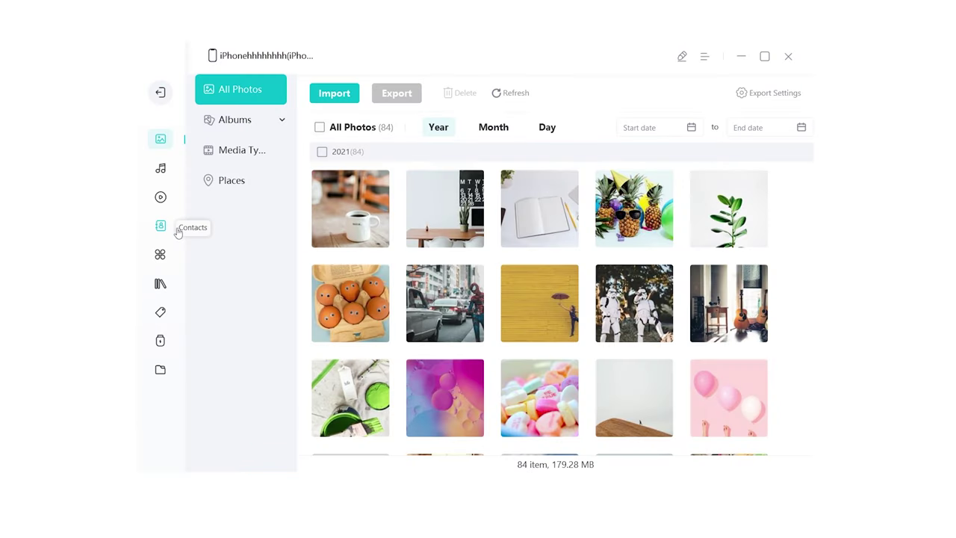
left_click(320, 128)
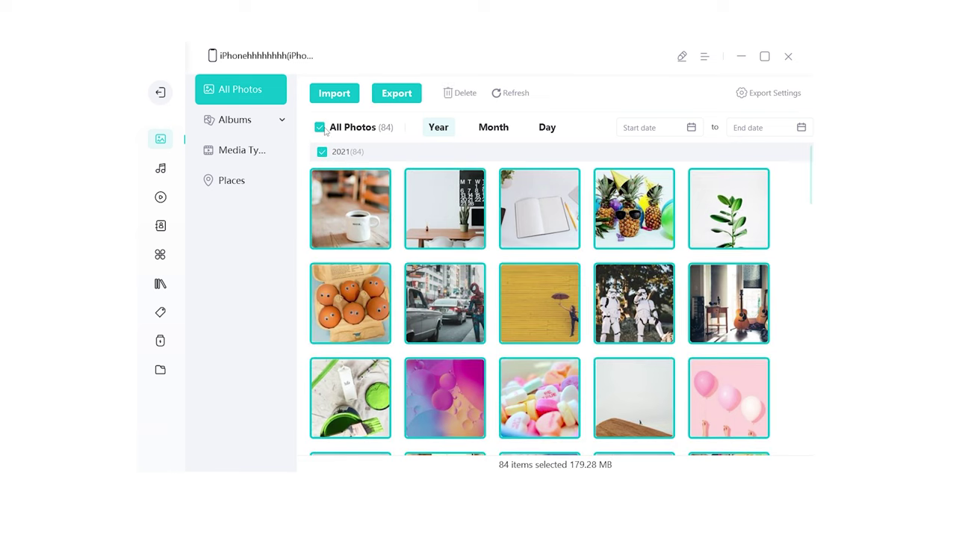
left_click(394, 99)
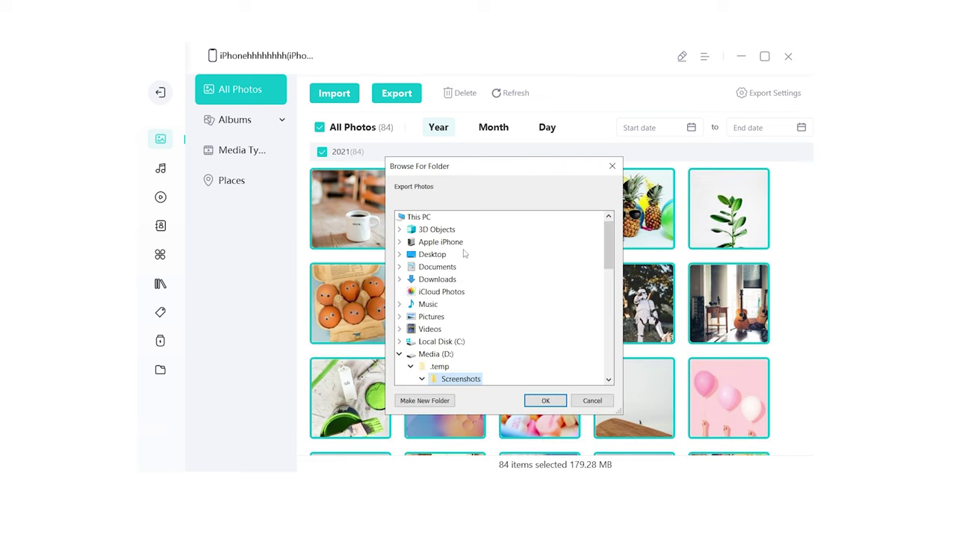
left_click(438, 257)
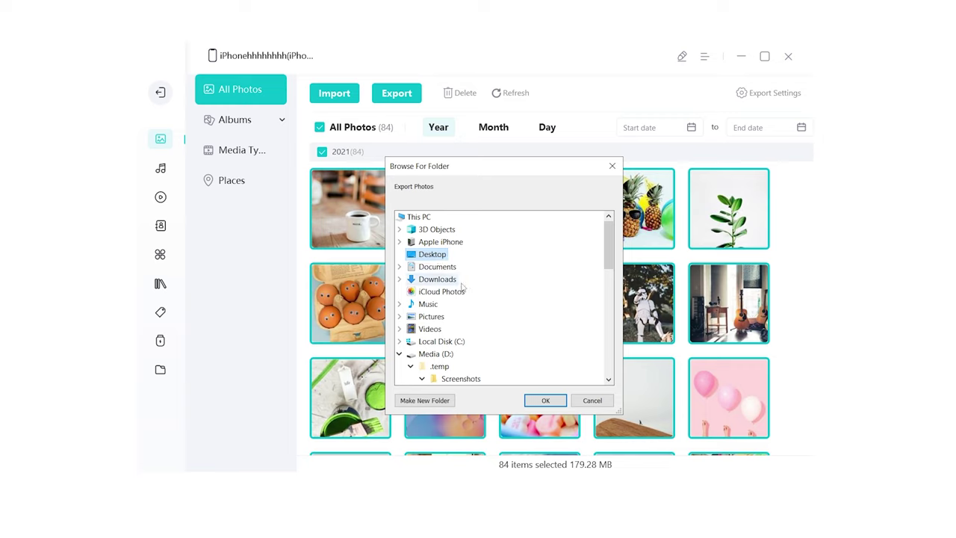
left_click(543, 401)
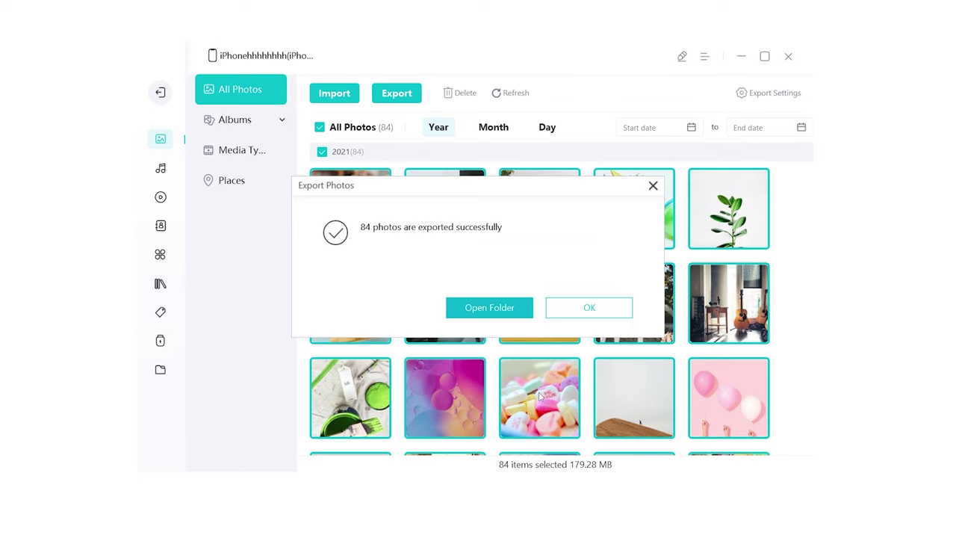
Open the folder containing the exported photos from the success dialog
left_click(503, 311)
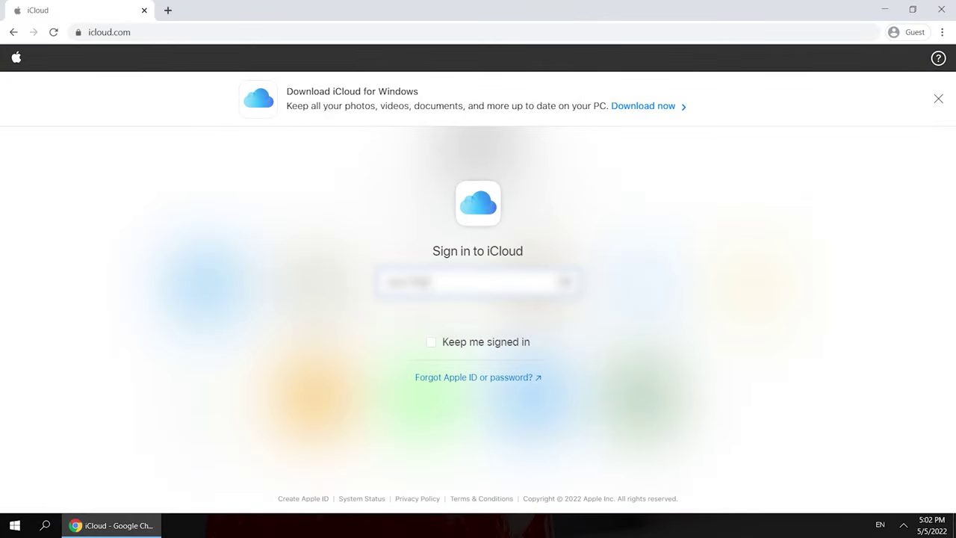
Submit the Apple ID and then the password to sign in
key("Return")
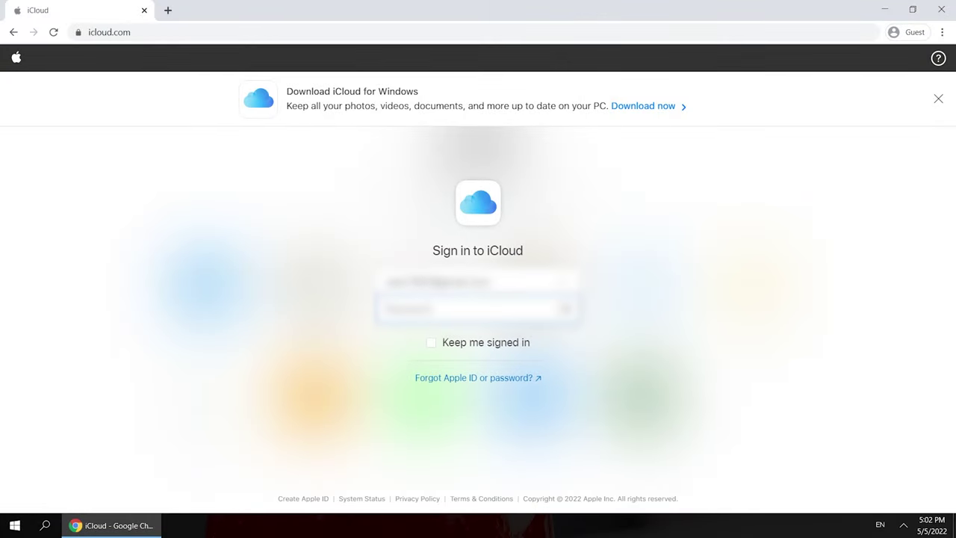
key("Return")
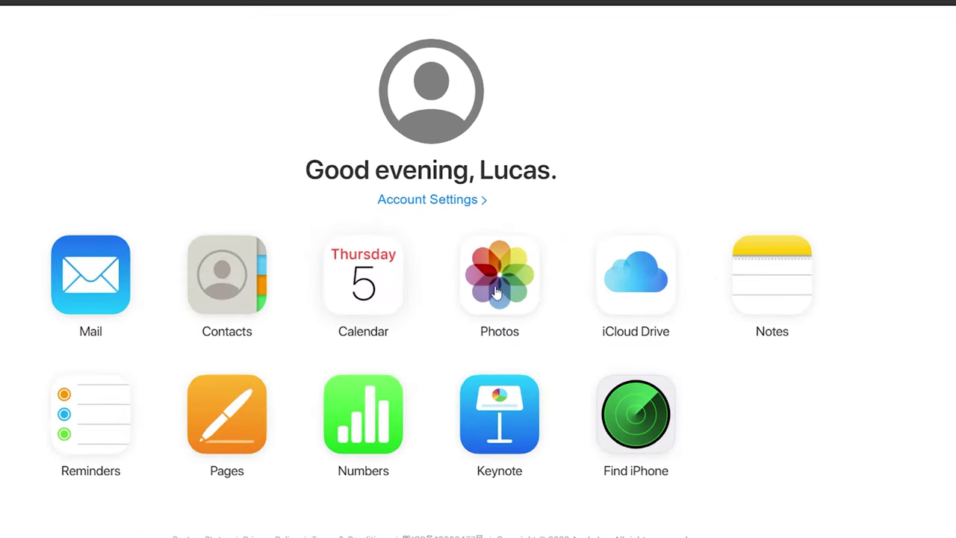
Open the iCloud photo library, scroll the Library and select the clapperboard photo
left_click(492, 290)
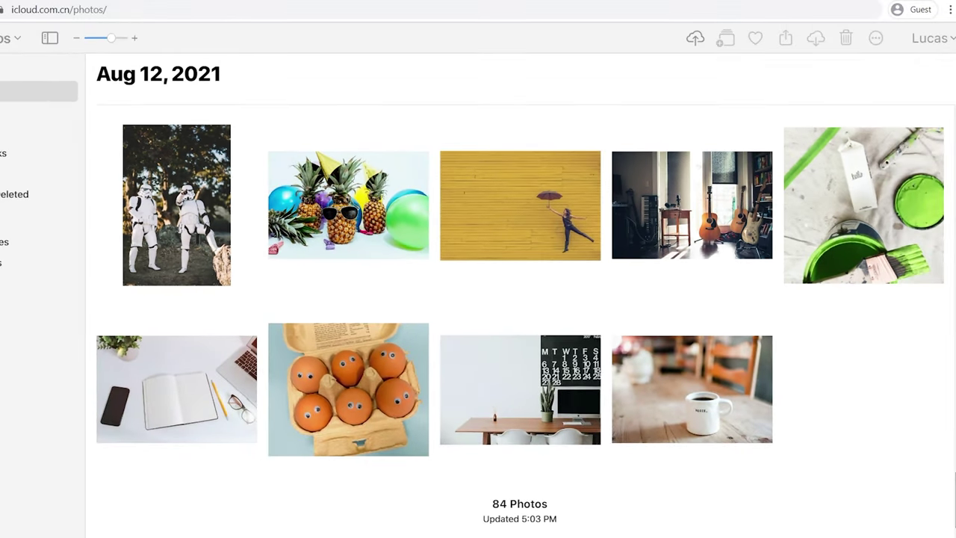
scroll(522, 321, "up", 3)
scroll(523, 322, "up", 5)
scroll(522, 321, "up", 5)
scroll(522, 321, "up", 5)
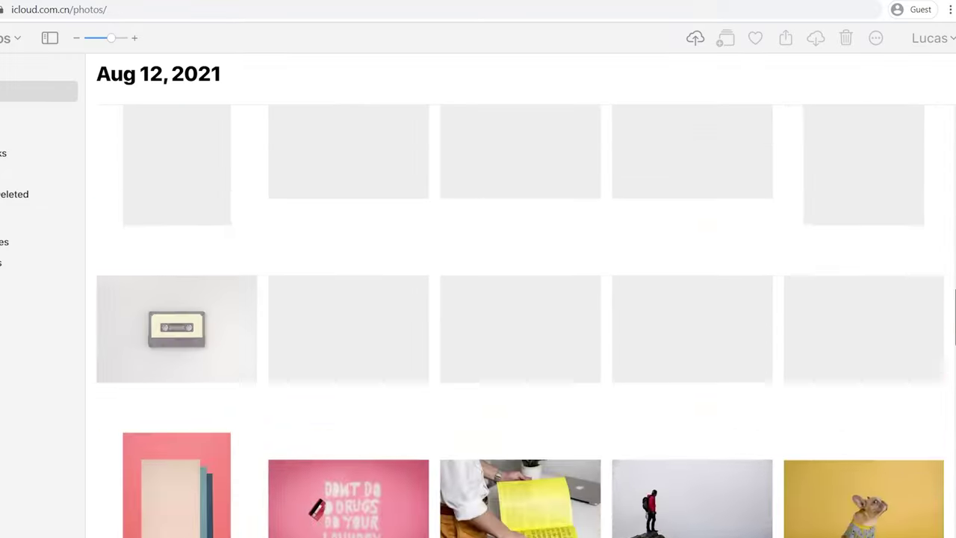
scroll(523, 321, "up", 3)
scroll(523, 321, "up", 5)
scroll(522, 321, "up", 5)
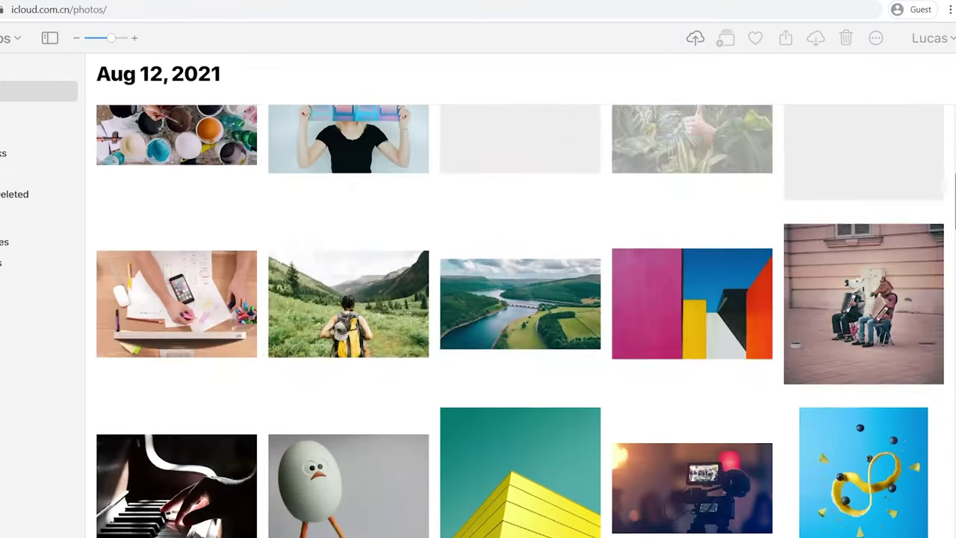
scroll(172, 191, "up", 3)
scroll(172, 190, "up", 3)
left_click(172, 190)
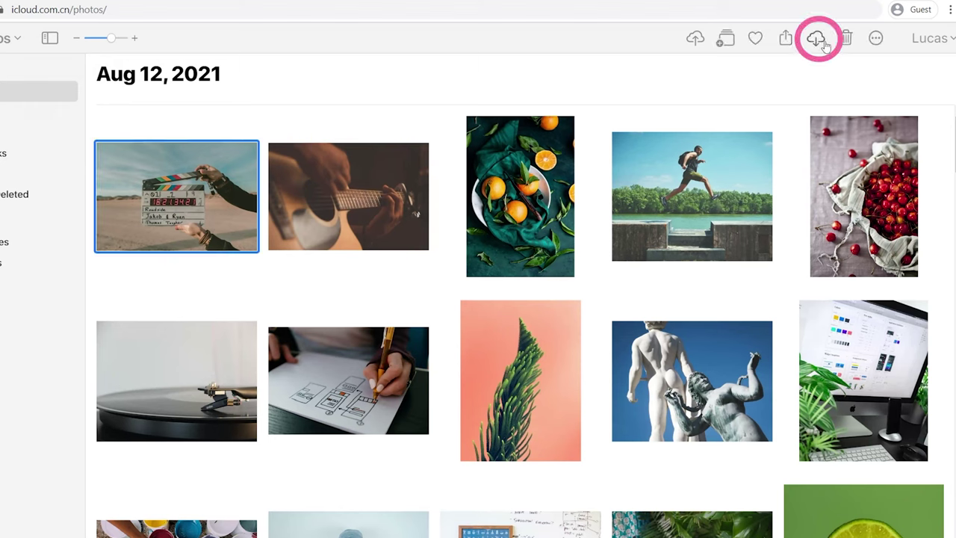
Download the clapperboard photo and open the JPG from Chrome's download bar
left_click(822, 43)
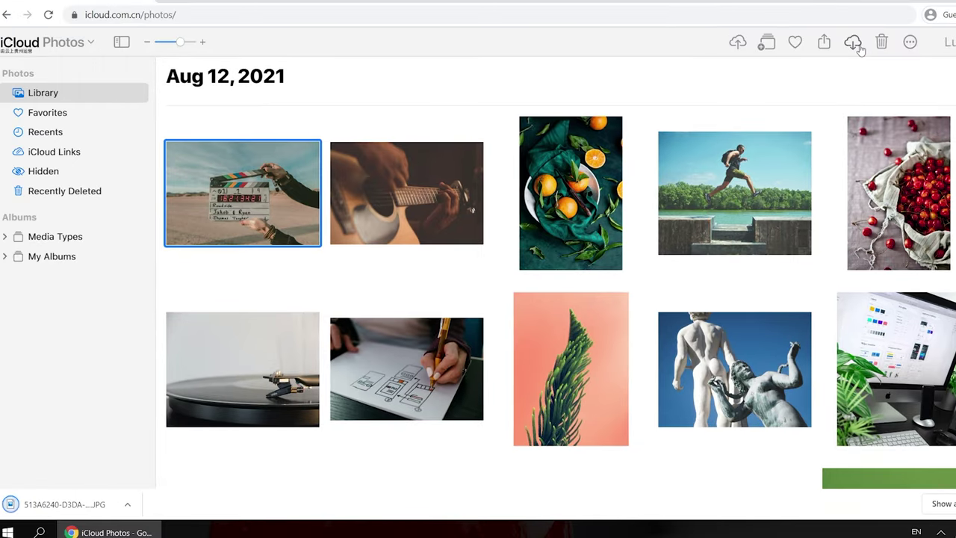
left_click(87, 490)
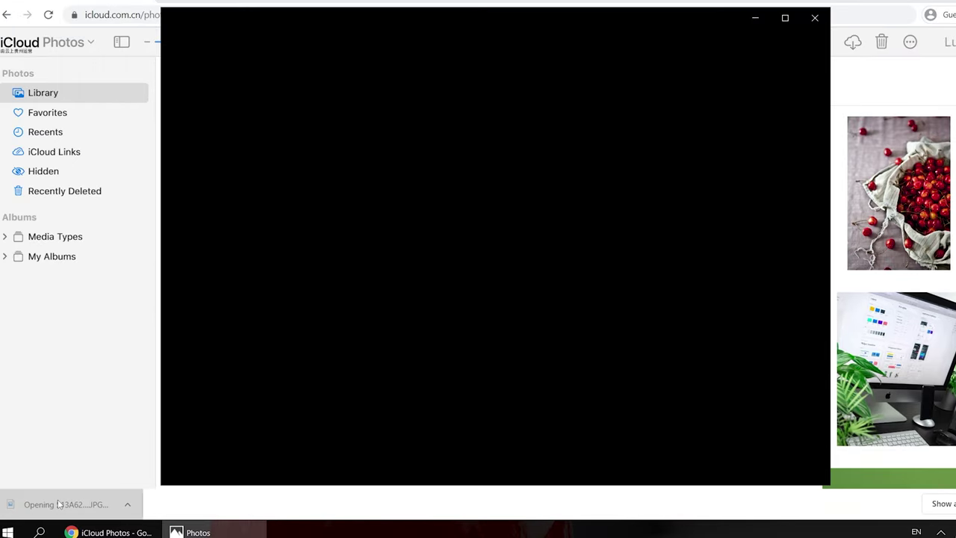